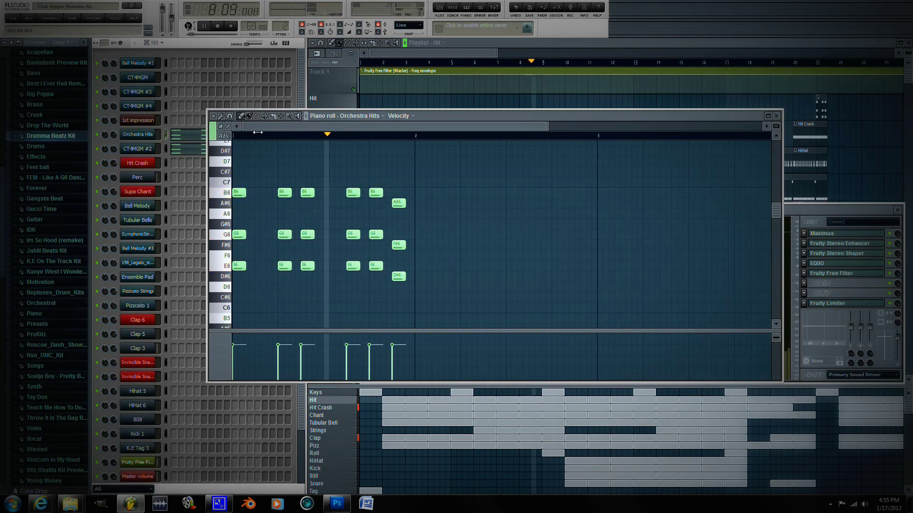
Step: Close the Orchestra Hits piano roll and view the Hit Crash pattern's notes in the piano roll
key("F7")
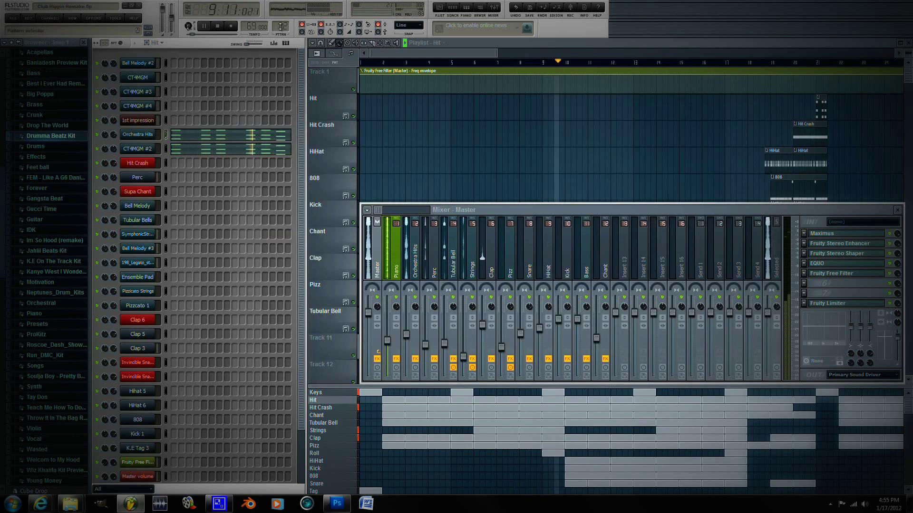
key("KP_Add")
left_click(210, 165)
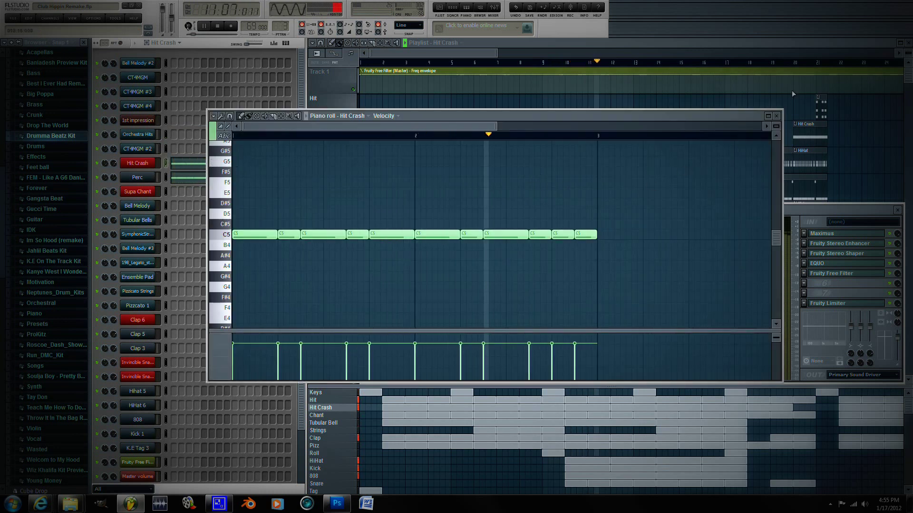
left_click(777, 116)
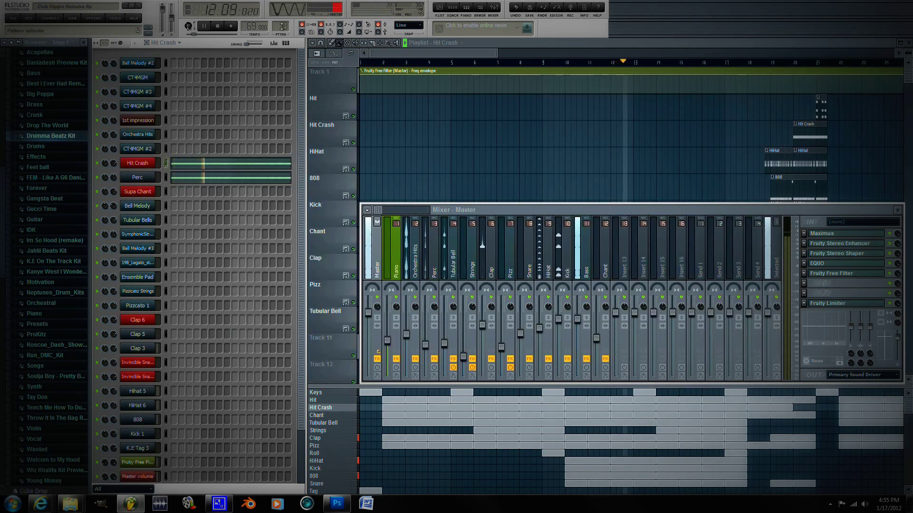
Step: Switch to the Chant pattern and view the Supa Chant notes in the piano roll
key("KP_Add")
left_click(229, 193)
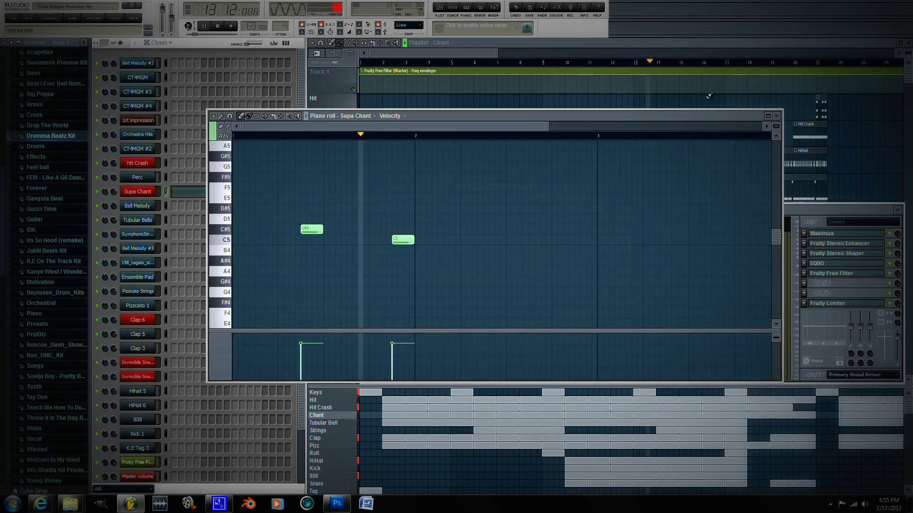
left_click(777, 116)
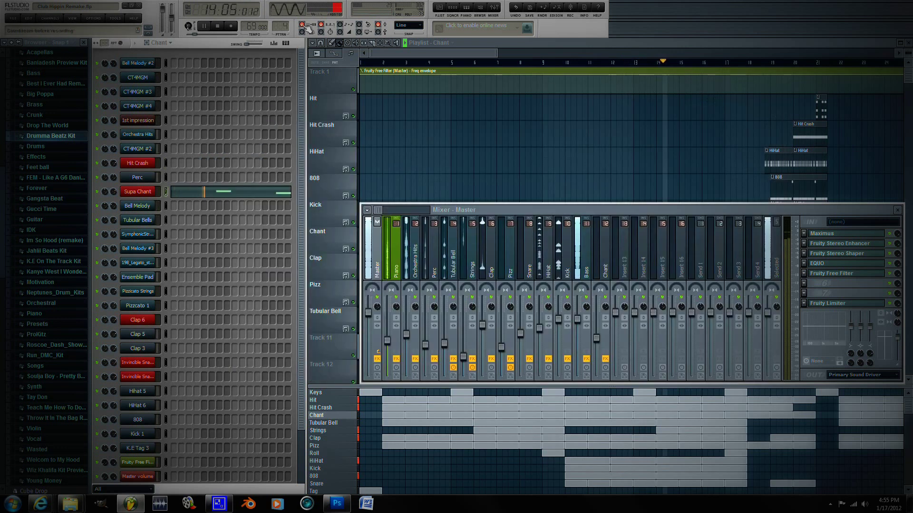
Step: Switch to the Tubular Bell pattern and view the Bell Melody notes in the piano roll
key("KP_Add")
left_click(235, 213)
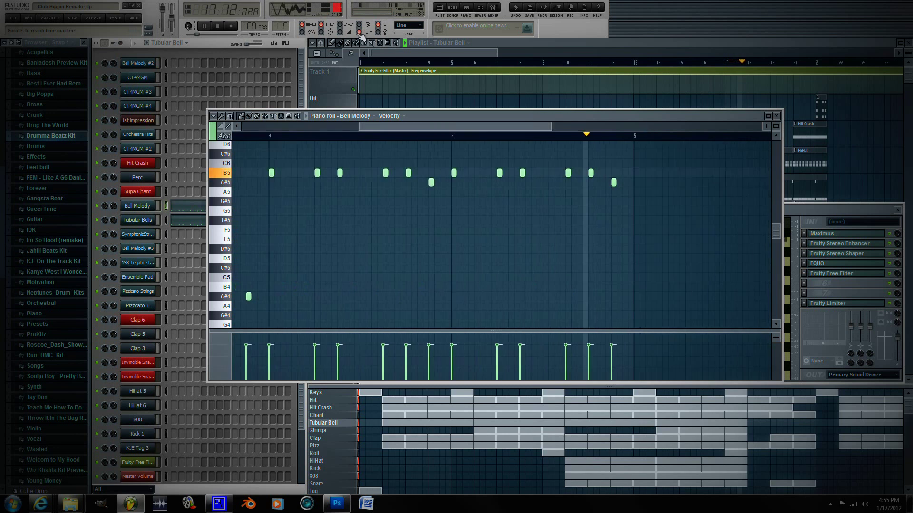
key("F7")
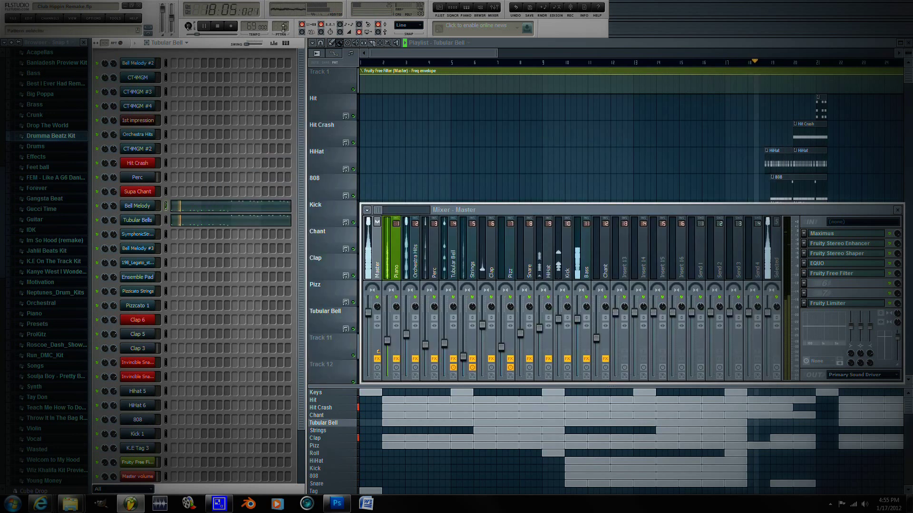
Step: In the Strings pattern, view the SymphonicStrings notes and the 198_Legato_strings notes in the piano roll
key("KP_Add")
left_click(251, 231)
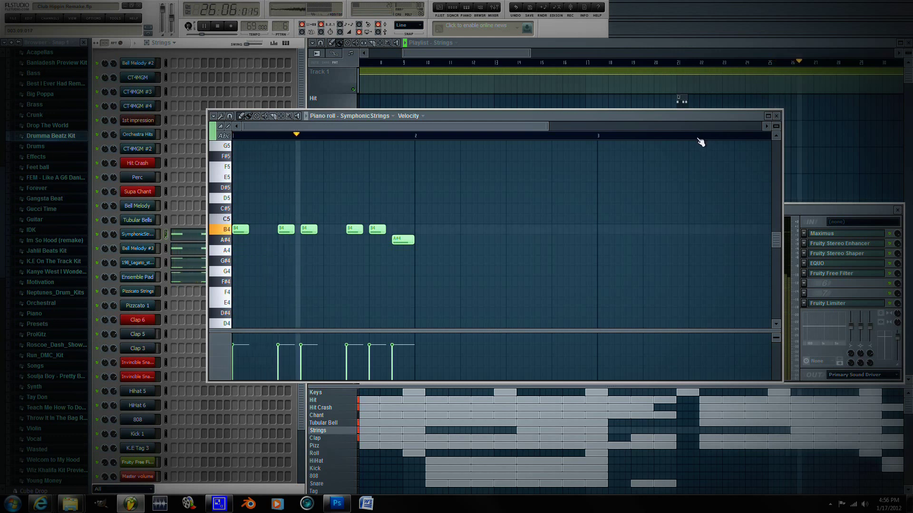
left_click(776, 116)
left_click(240, 262)
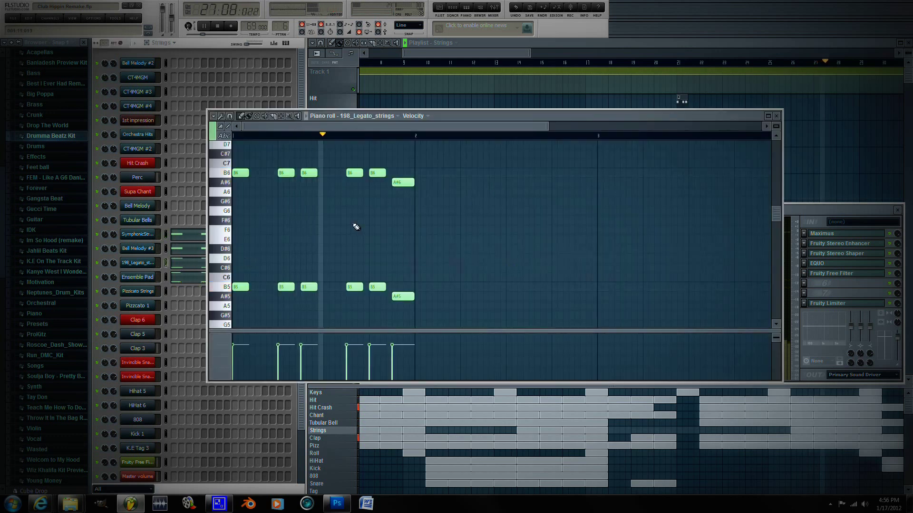
left_click(776, 116)
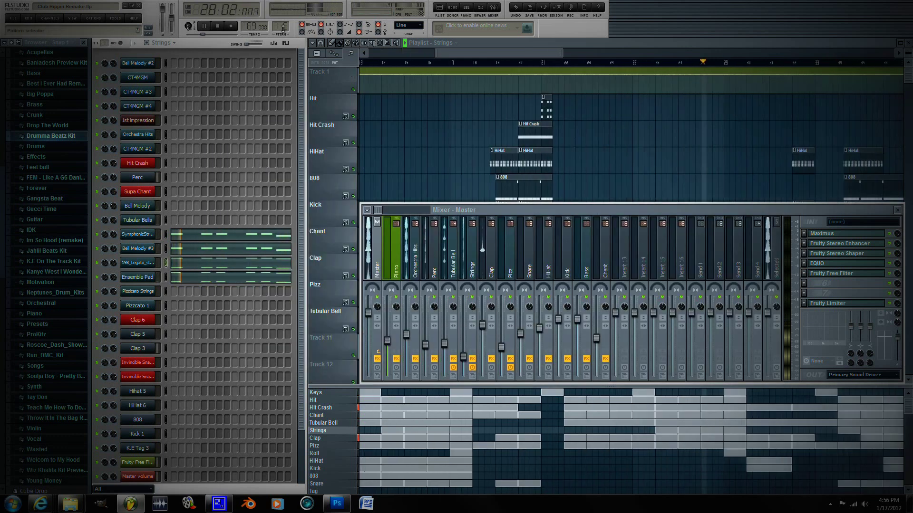
Step: View the Clap pattern's steps and the Pizz pattern's Pizzcato 1 notes in the piano roll
scroll(283, 27, "up", 1)
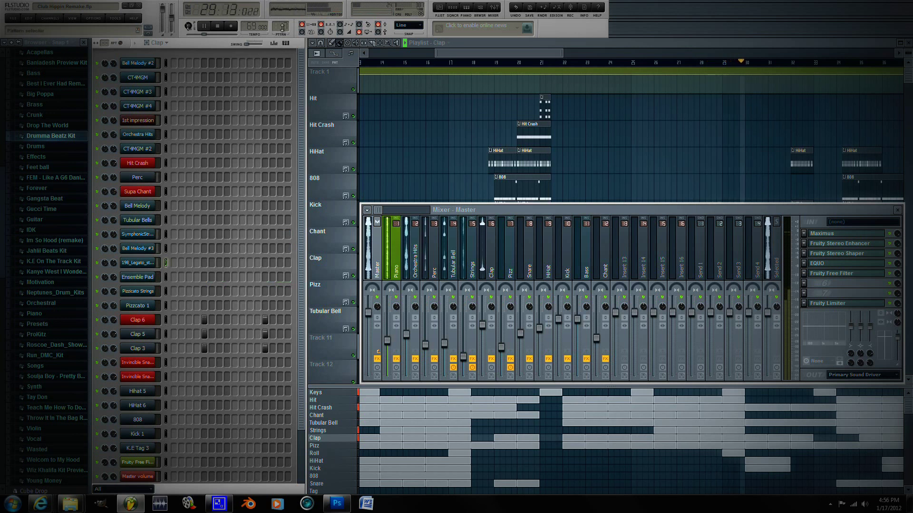
scroll(282, 26, "up", 1)
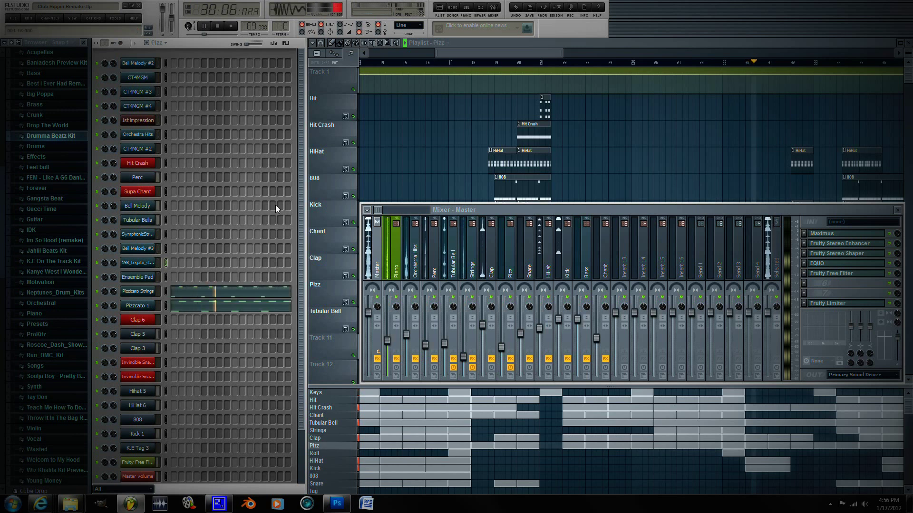
left_click(203, 304)
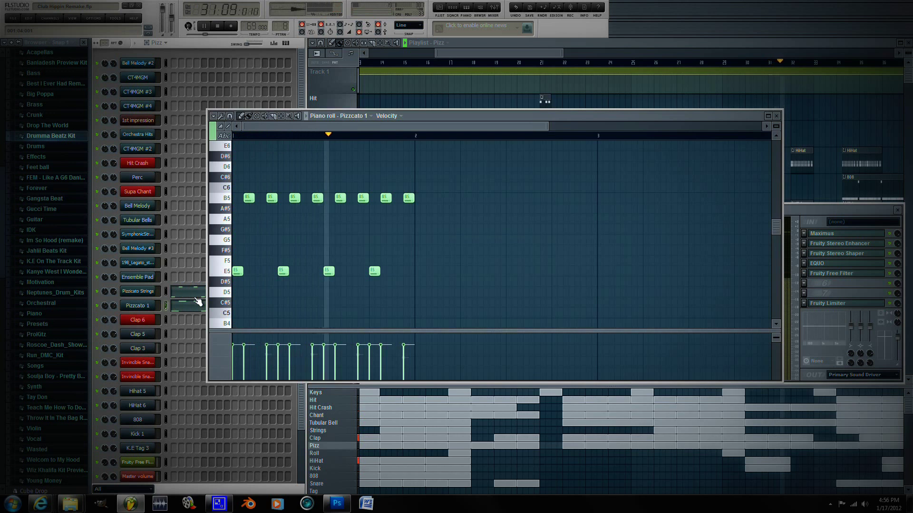
left_click(776, 116)
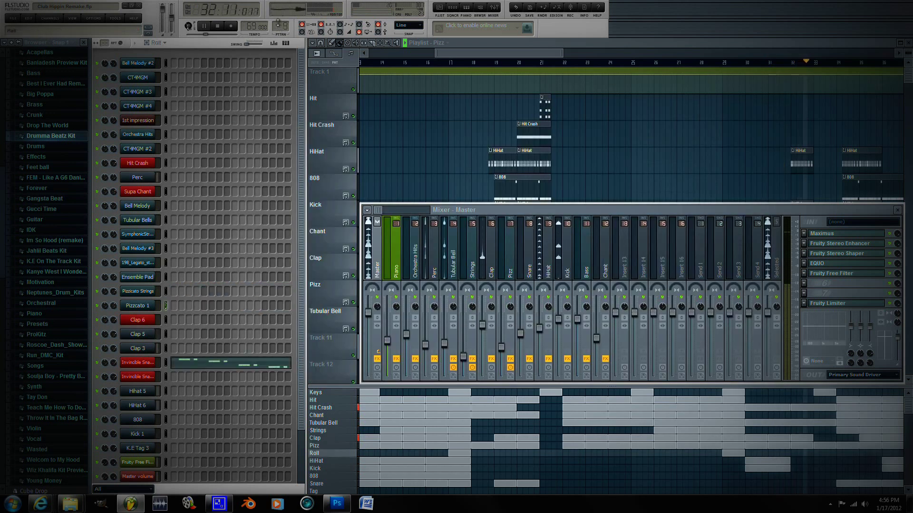
Step: View the Roll pattern's Invincible Snare 8 notes and the HiHat pattern's HiHat 6 notes in the piano roll
left_click(236, 364)
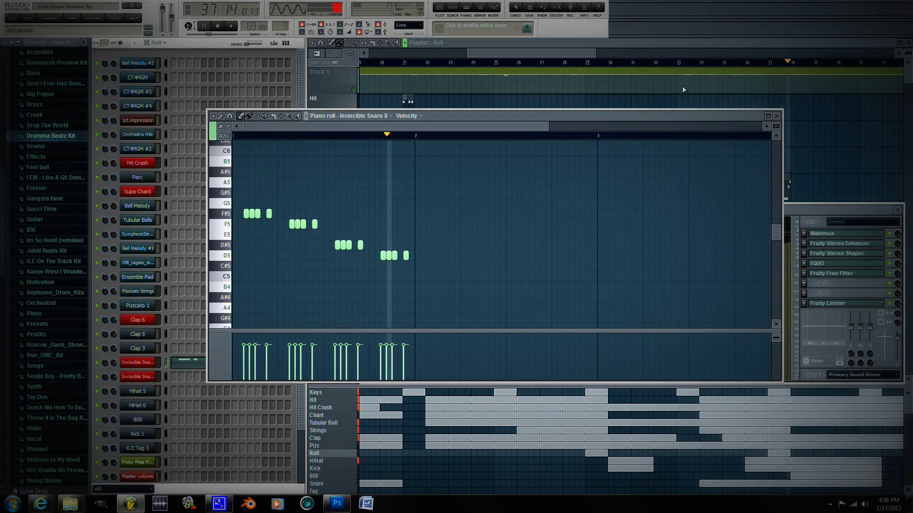
key("F7")
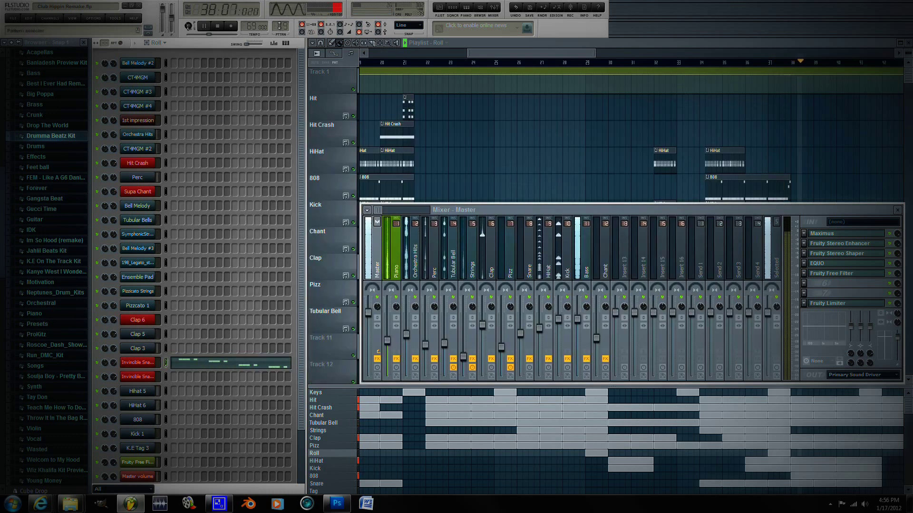
left_click(316, 461)
left_click(222, 408)
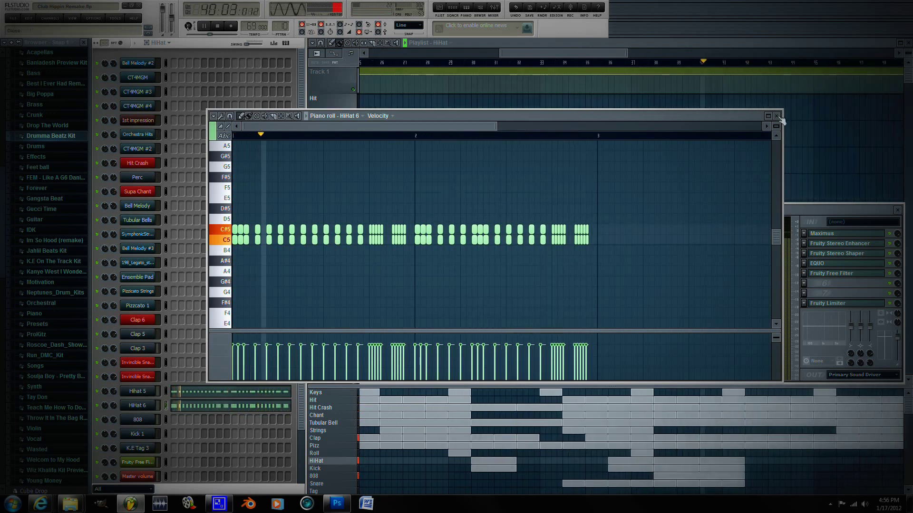
key("F7")
Step: Switch to the Kick pattern and view the Kick 1 notes in the piano roll
scroll(279, 28, "up", 1)
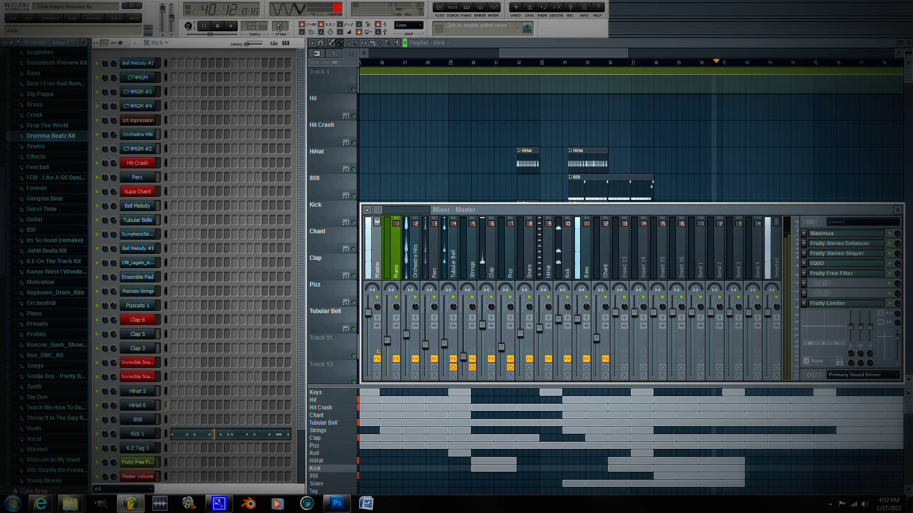
left_click(232, 437)
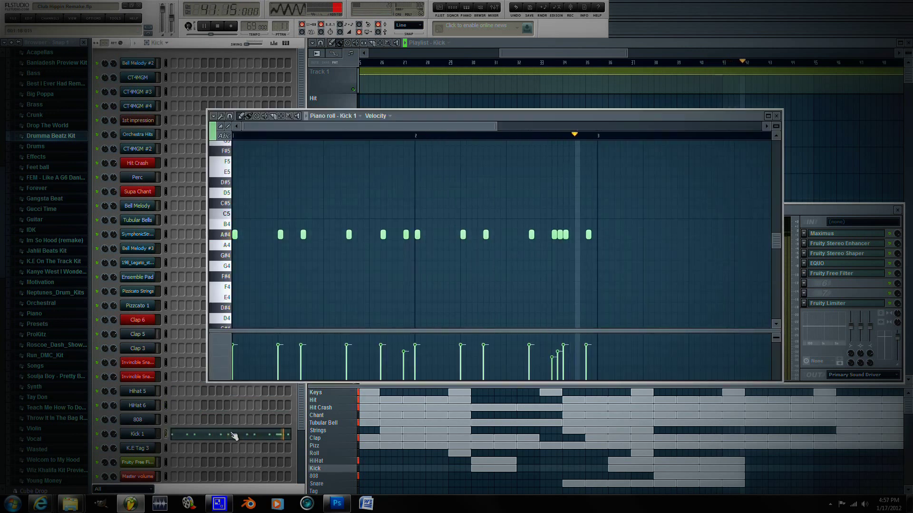
left_click(776, 116)
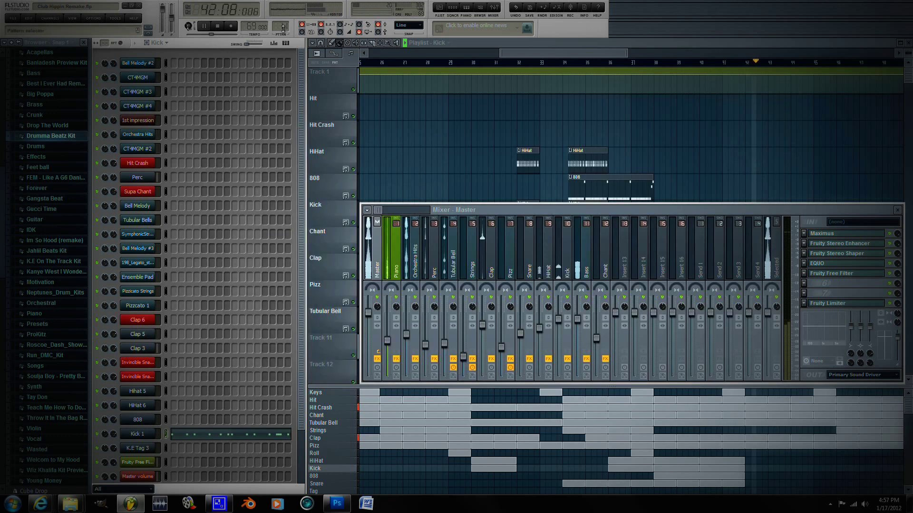
Step: Switch to the 808 pattern and view the 808 notes through to the pattern's end in the piano roll
key("KP_Add")
left_click(247, 420)
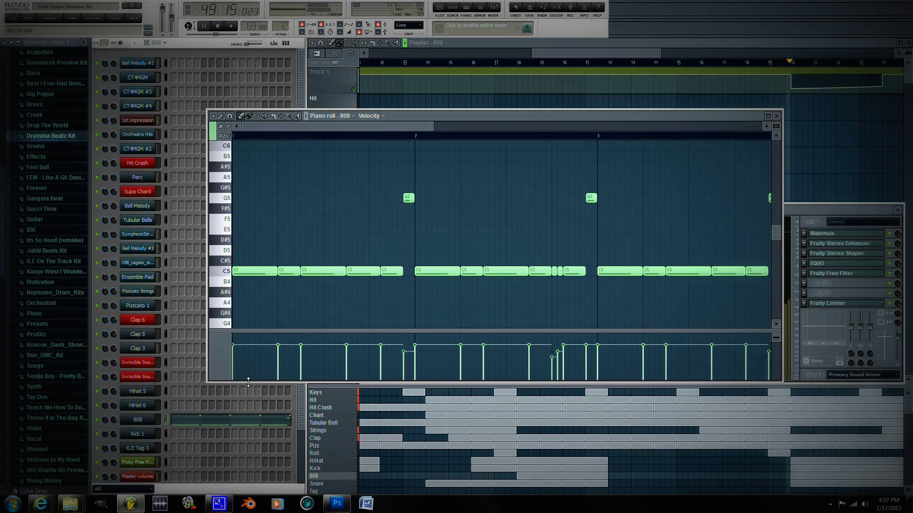
key("space")
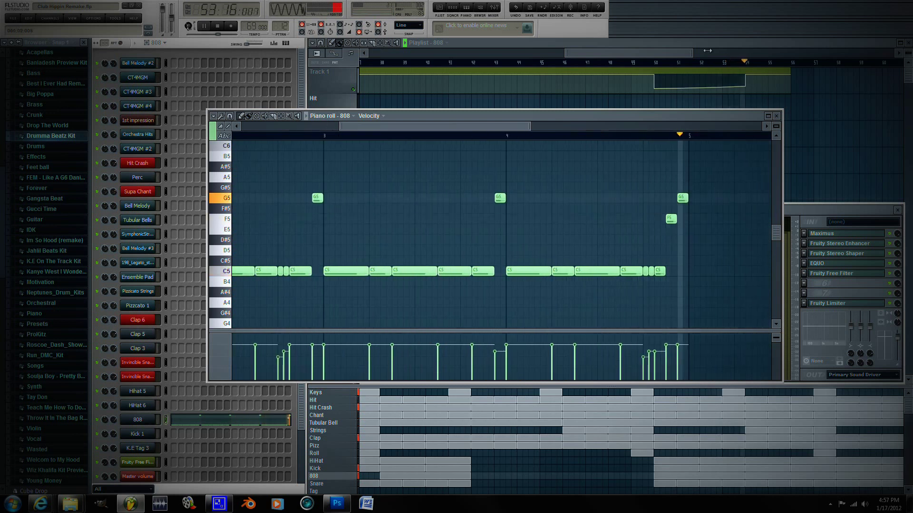
key("F7")
key("F9")
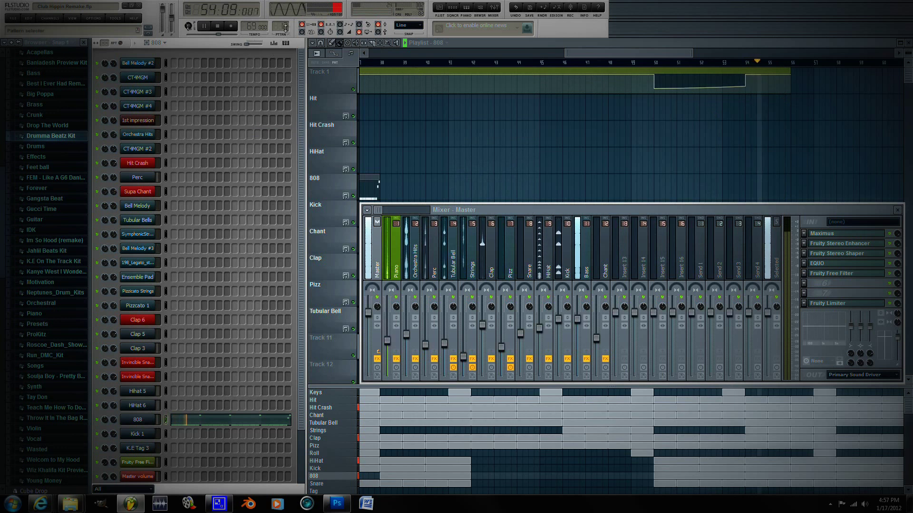
Step: Step through the Snare, Tag and FX patterns to view their channels in the step sequencer, and return to Tag
scroll(285, 27, "up", 1)
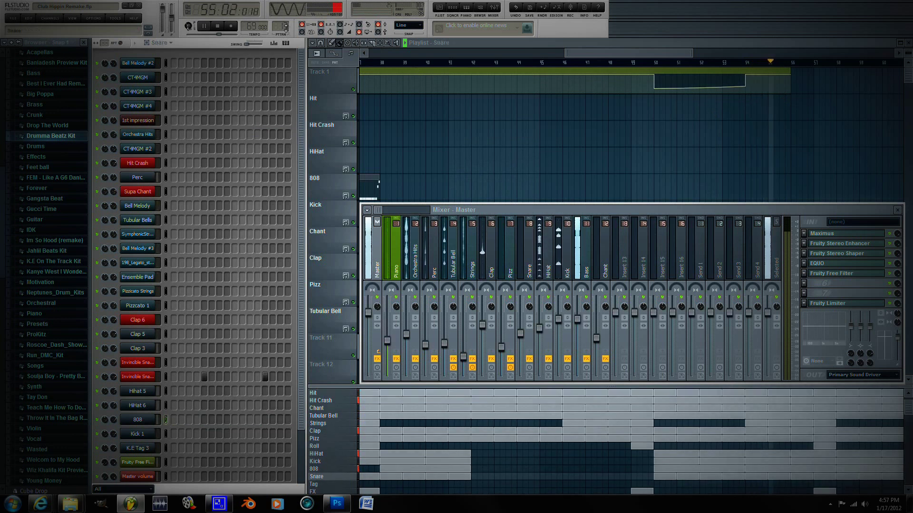
scroll(285, 28, "up", 1)
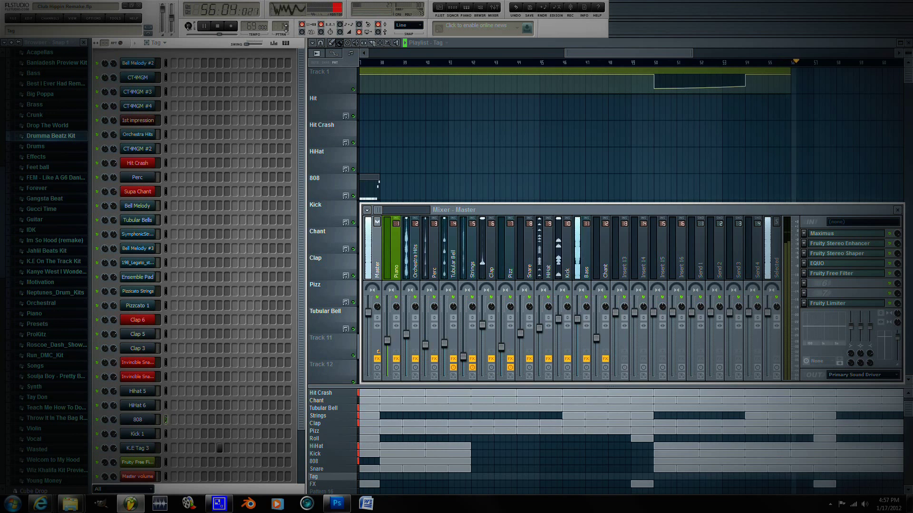
scroll(285, 27, "up", 1)
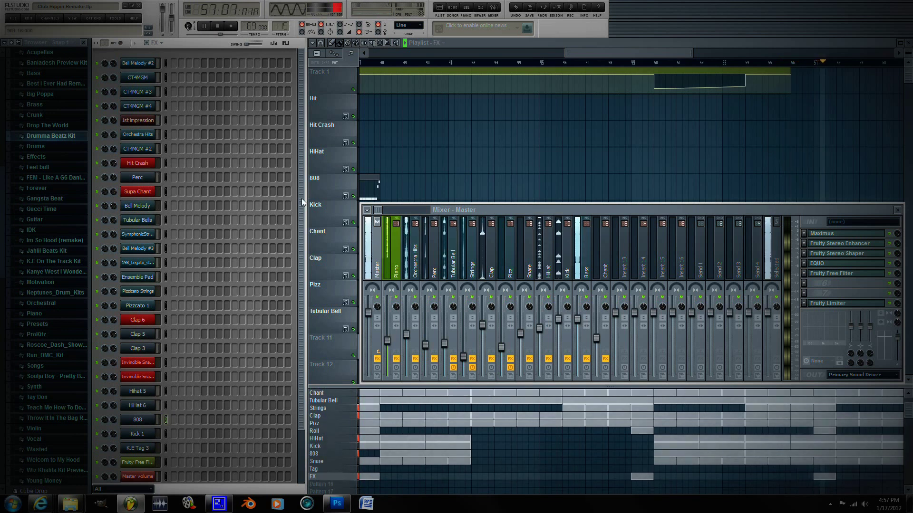
scroll(300, 275, "down", 4)
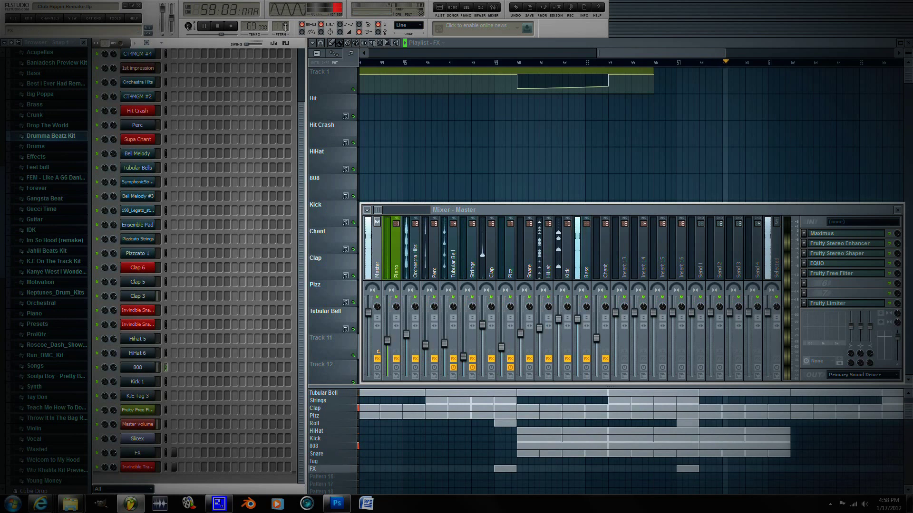
scroll(286, 26, "down", 1)
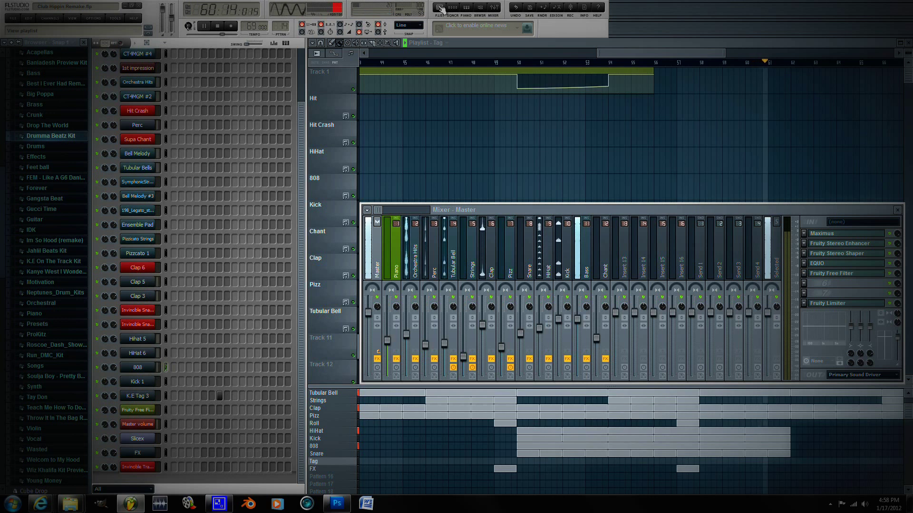
Step: Clear the workspace by hiding the mixer, playlist, step sequencer and browser
left_click(494, 8)
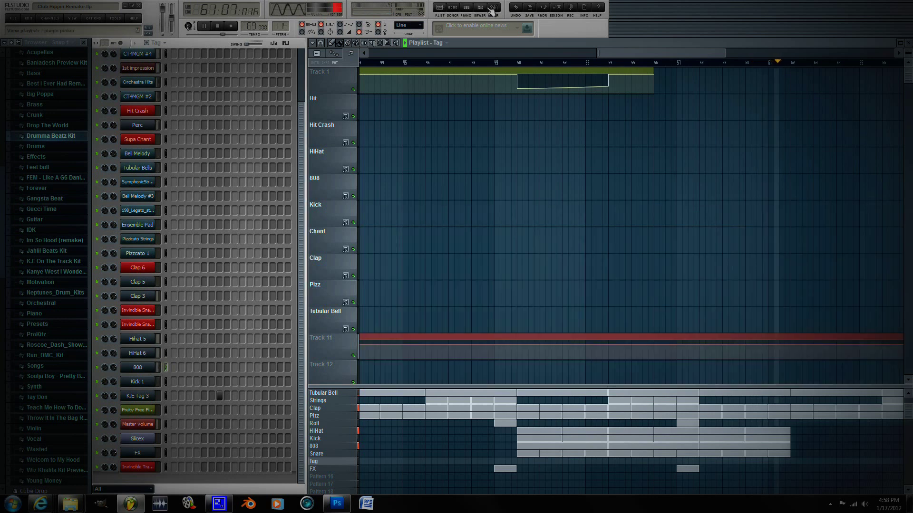
left_click(495, 8)
left_click(494, 8)
left_click(447, 8)
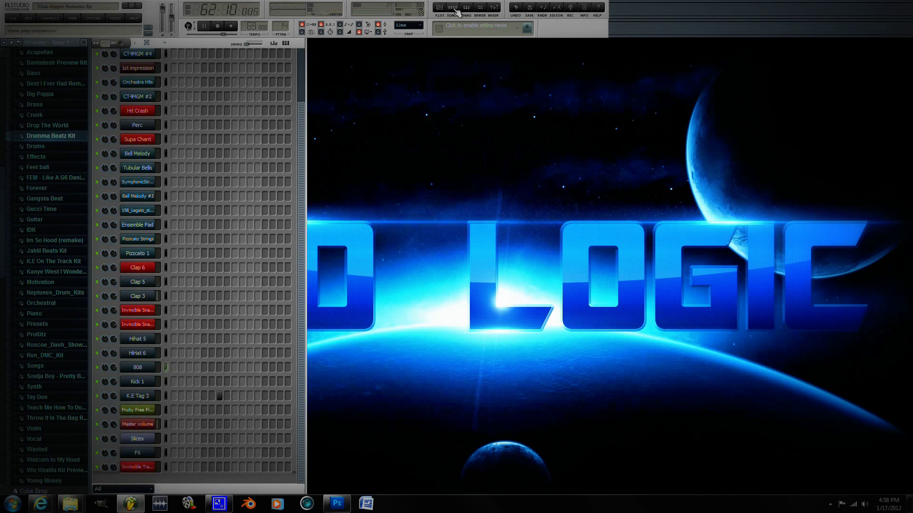
left_click(455, 8)
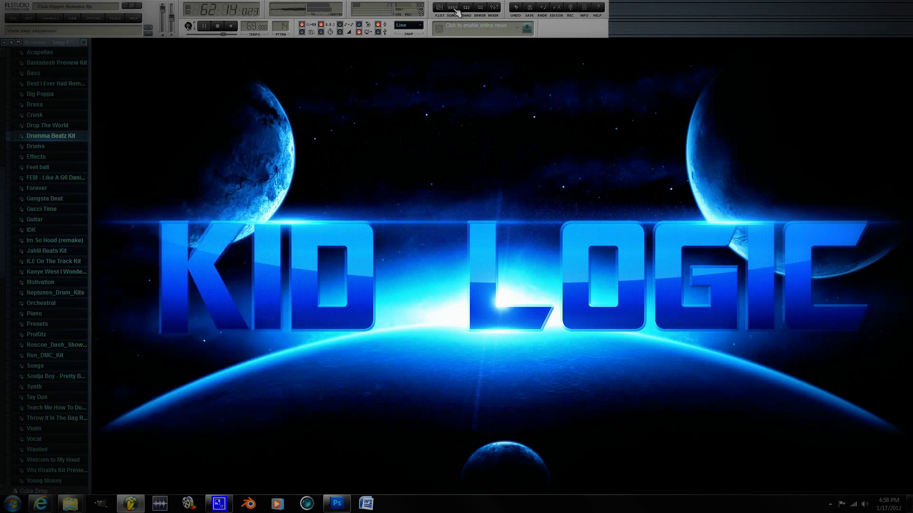
left_click(480, 9)
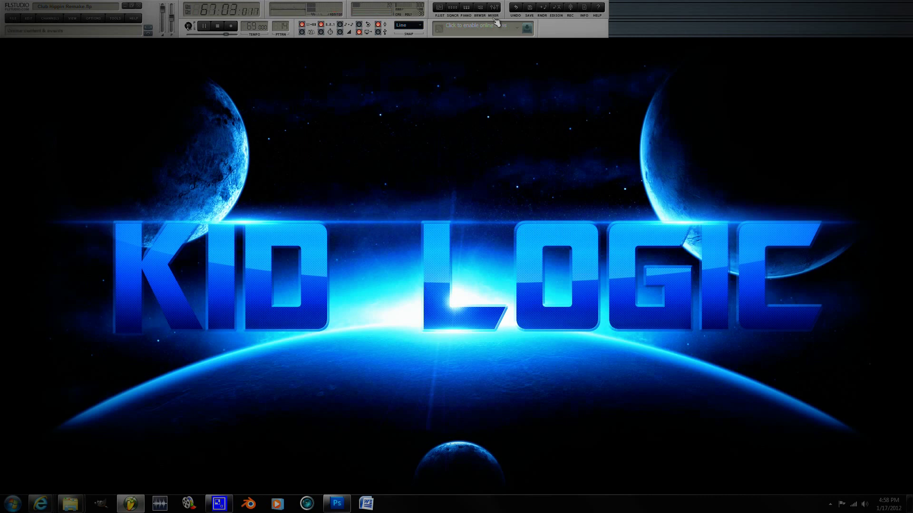
Step: Show the mixer, move it over the empty workspace to view its tracks and master effects, and close it
left_click(494, 8)
left_click_drag(478, 193, 393, 182)
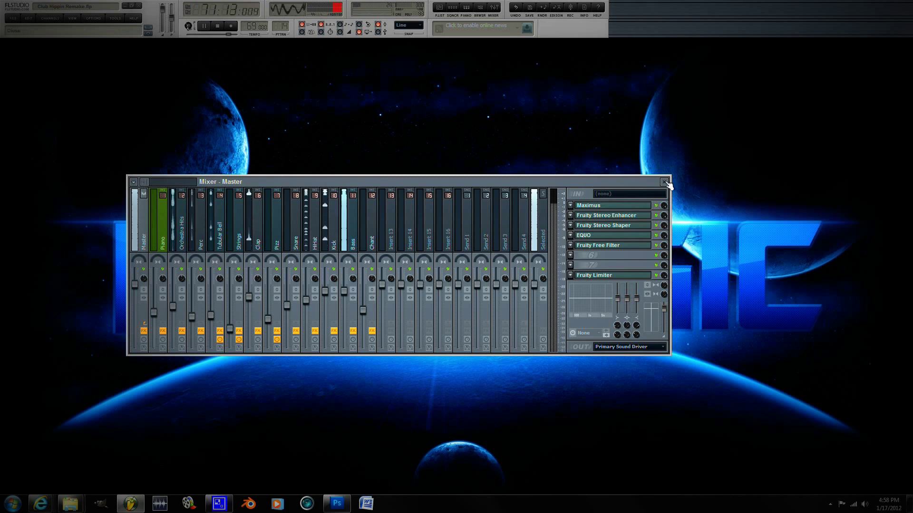
left_click(664, 181)
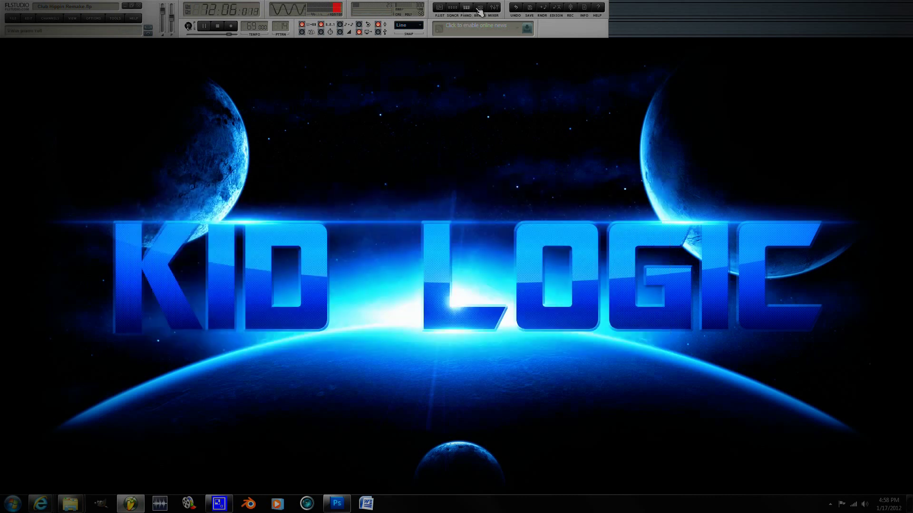
Step: Reopen the playlist to view the song arrangement
left_click(446, 10)
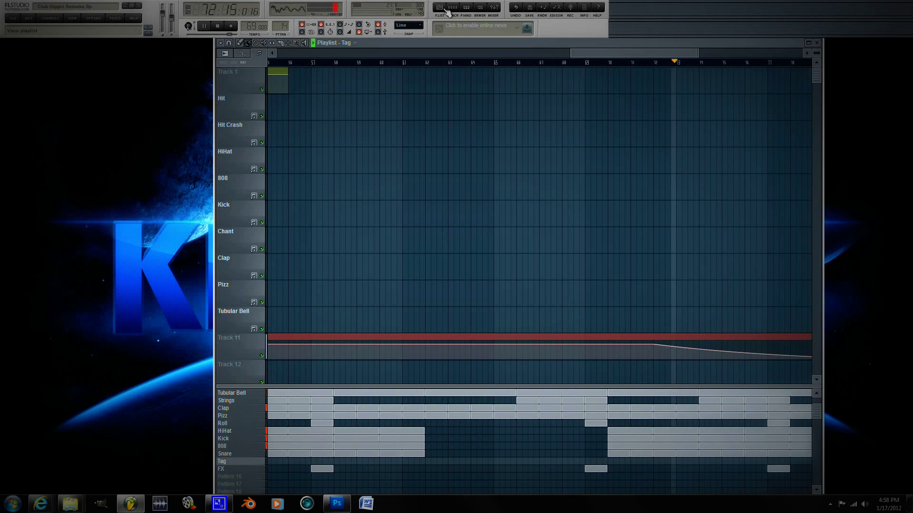